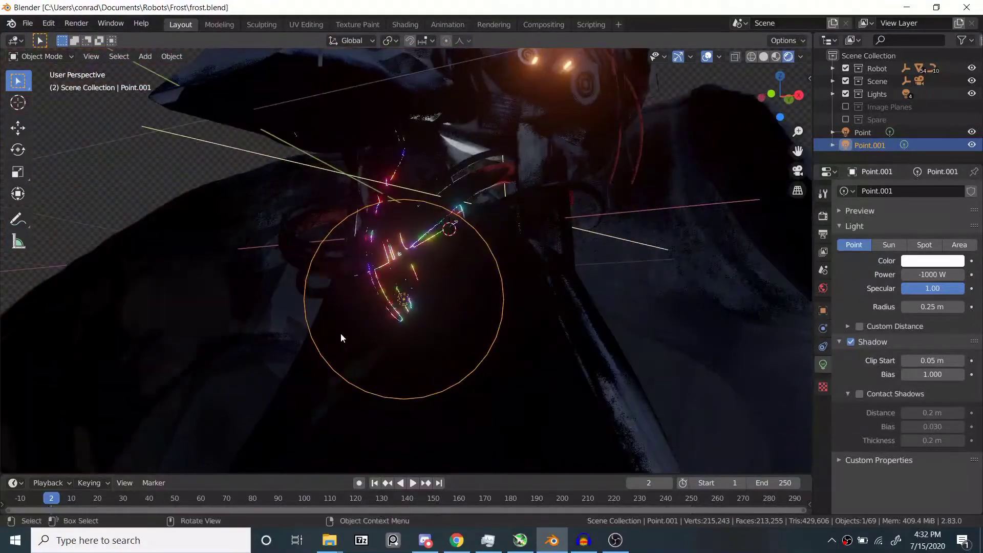
# Set the power of the Point.001 light to -10000 W and check the glow around it
pyautogui.moveTo(584, 292); pyautogui.dragTo(429, 288, button='middle')
pyautogui.scroll(4, 418, 287)
pyautogui.scroll(-5, 607, 264)
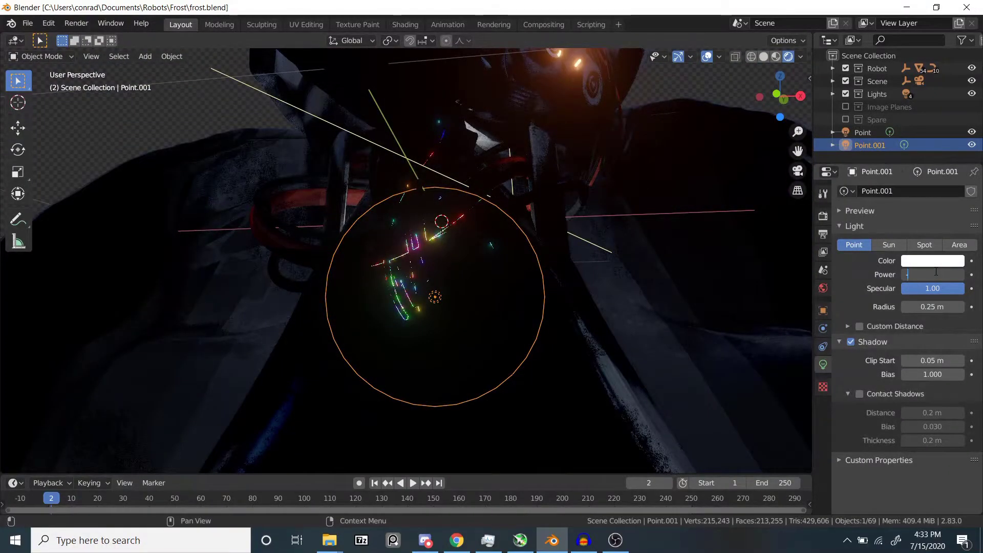
pyautogui.press('Return')
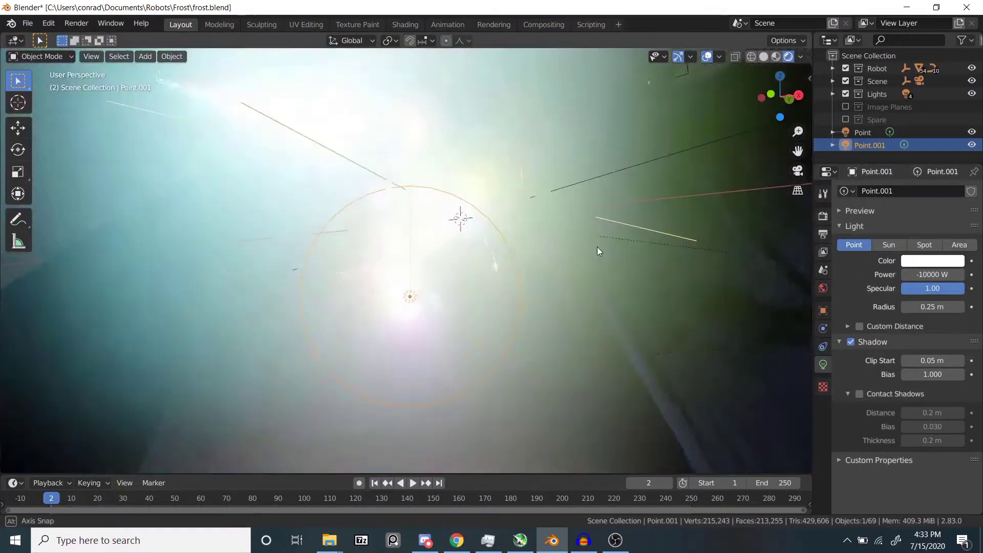
pyautogui.moveTo(597, 247); pyautogui.dragTo(497, 277, button='middle')
pyautogui.scroll(-5, 540, 276)
pyautogui.scroll(-3, 416, 317)
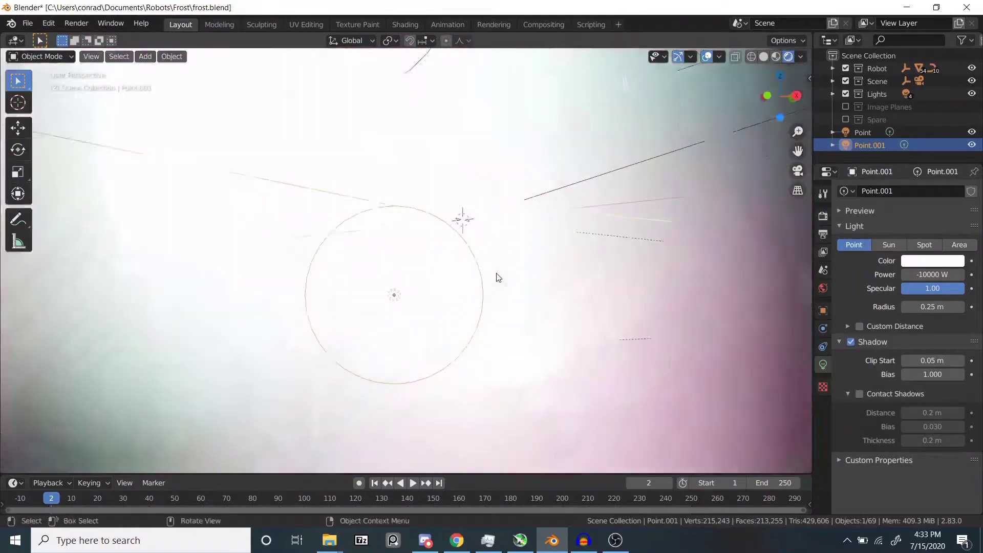
pyautogui.scroll(1, 497, 276)
# Enter a different negative power for the Point.001 light and inspect the rainbow glow on the robot
pyautogui.doubleClick(933, 274)
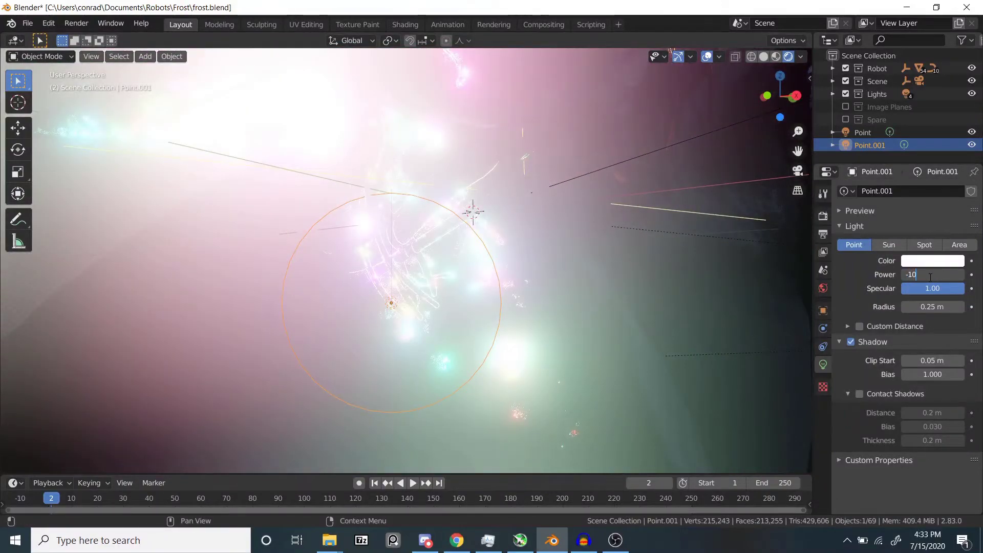
pyautogui.press('Return')
pyautogui.scroll(-3, 585, 304)
pyautogui.moveTo(585, 304); pyautogui.dragTo(565, 292, button='middle')
pyautogui.scroll(9, 554, 302)
pyautogui.scroll(-5, 563, 291)
pyautogui.scroll(-2, 482, 330)
pyautogui.scroll(-2, 484, 311)
pyautogui.moveTo(485, 311)
pyautogui.mouseDown(button='middle')
pyautogui.moveTo(535, 320)
pyautogui.moveTo(538, 297)
pyautogui.moveTo(467, 306)
pyautogui.mouseUp(button='middle')
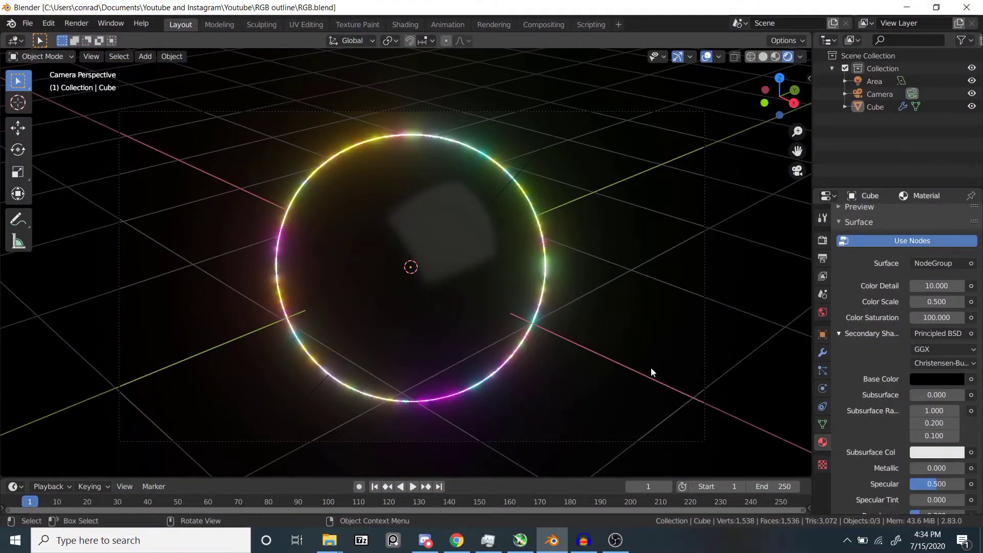
# Split the 3D viewport and make the new area a Shader Editor with its sidebar hidden
pyautogui.moveTo(600, 386); pyautogui.dragTo(434, 400, button='middle')
pyautogui.scroll(3, 408, 338)
pyautogui.scroll(-6, 348, 416)
pyautogui.scroll(6, 434, 400)
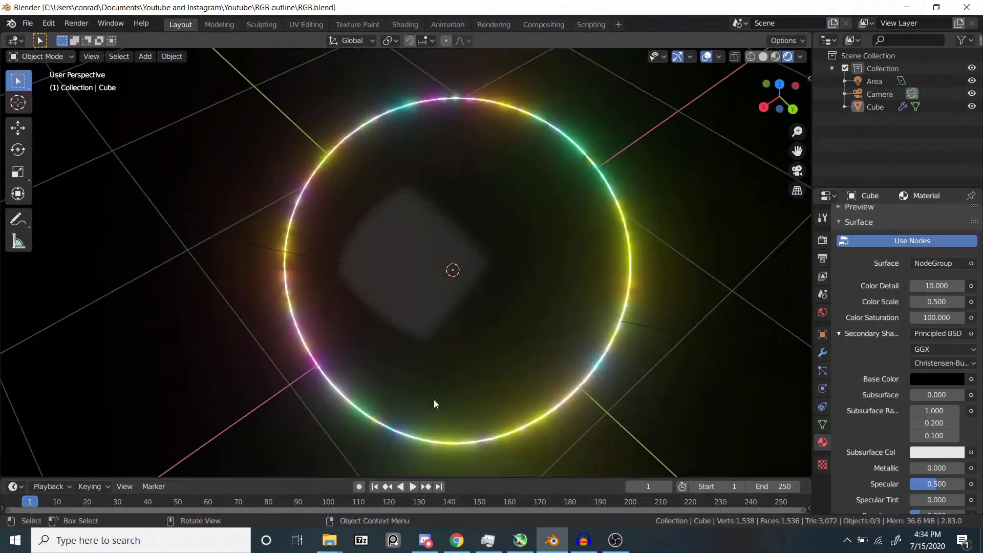
pyautogui.moveTo(2, 31); pyautogui.dragTo(238, 99)
pyautogui.moveTo(563, 266)
pyautogui.mouseDown(button='middle')
pyautogui.moveTo(513, 253)
pyautogui.moveTo(562, 274)
pyautogui.moveTo(570, 267)
pyautogui.mouseUp(button='middle')
pyautogui.scroll(2, 477, 272)
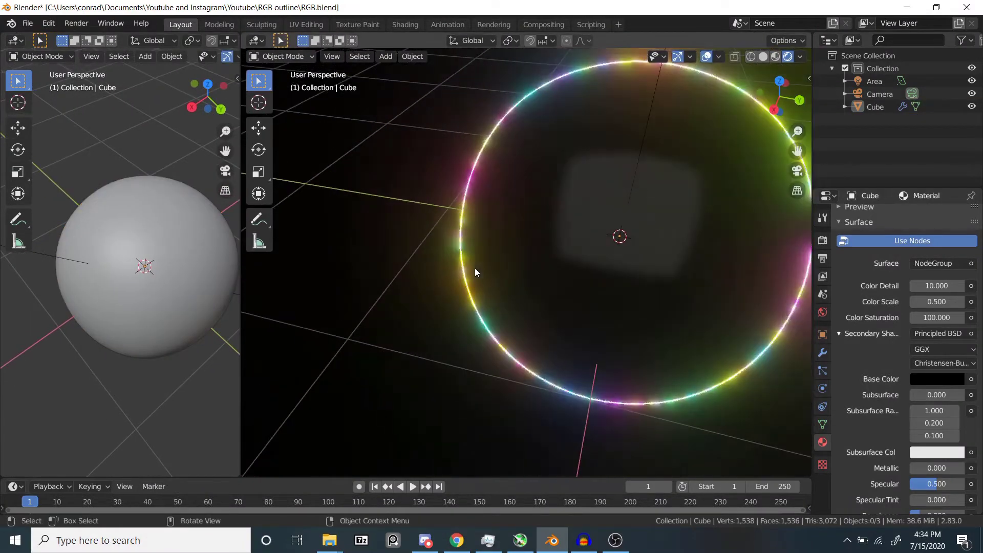
pyautogui.click(16, 41)
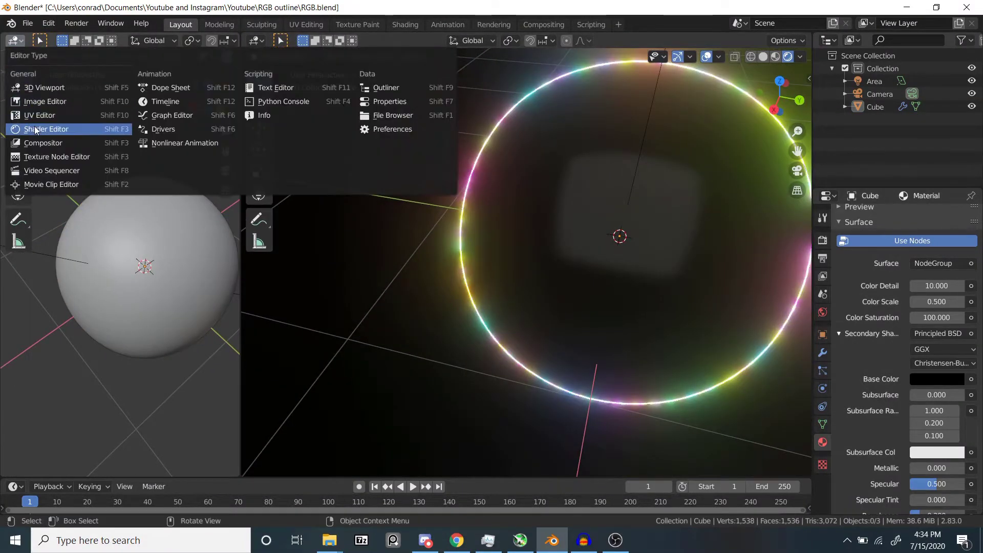
pyautogui.click(35, 129)
pyautogui.press('n')
# Examine the sphere's material, with the Principled BSDF feeding the NodeGroup's Secondary Shader input, alongside its glowing outline
pyautogui.scroll(6, 155, 257)
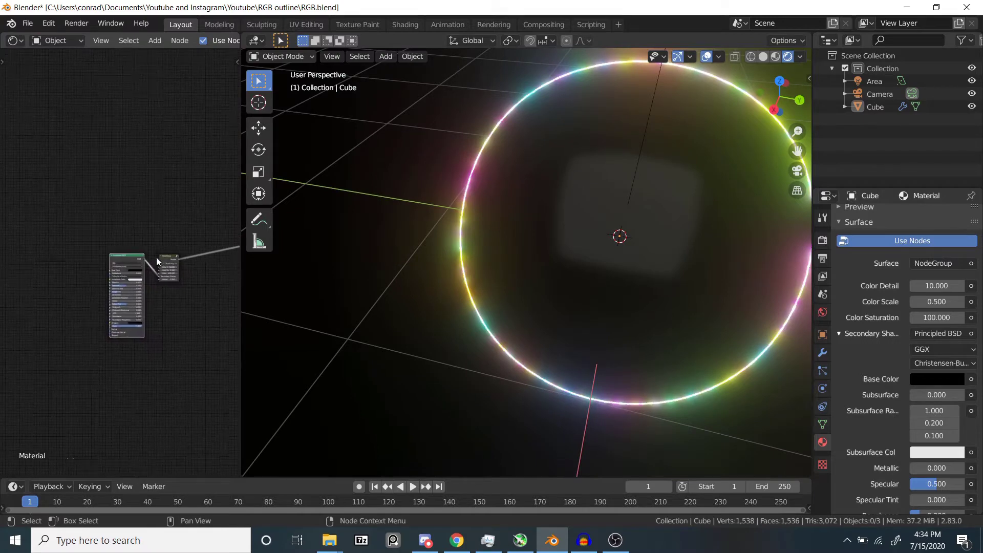
pyautogui.scroll(-2, 152, 259)
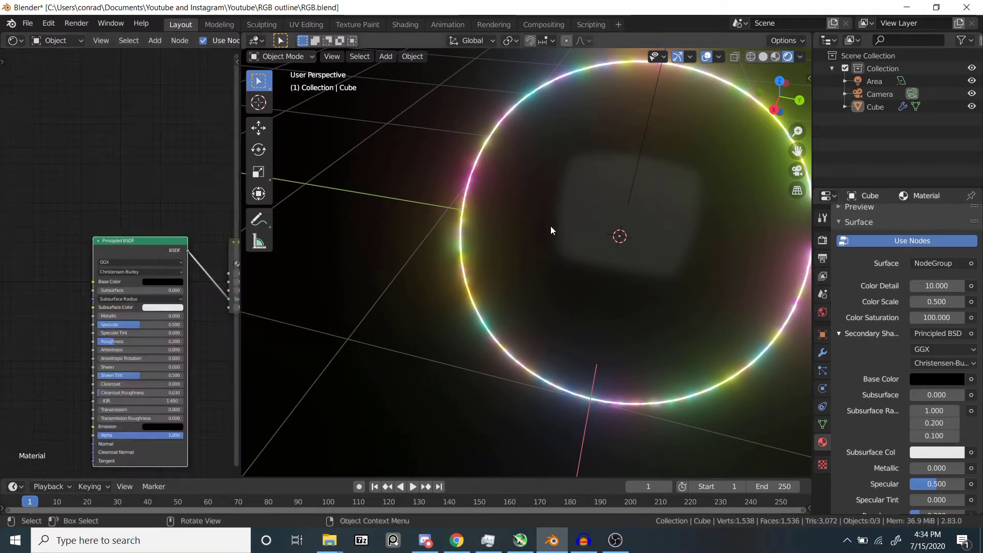
pyautogui.scroll(-1, 192, 291)
pyautogui.moveTo(192, 291); pyautogui.dragTo(133, 292, button='middle')
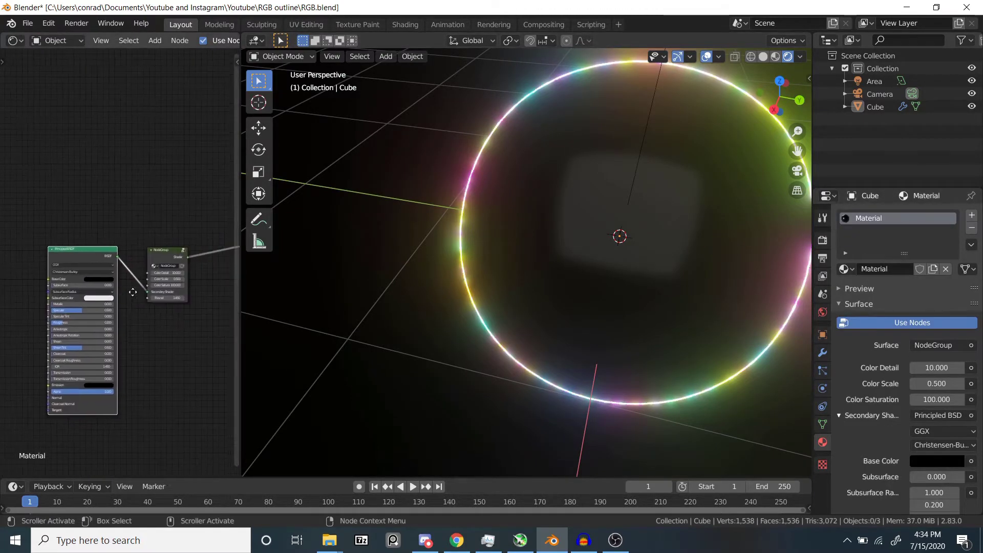
pyautogui.moveTo(70, 298); pyautogui.dragTo(106, 279, button='middle')
pyautogui.scroll(-2, 556, 258)
pyautogui.moveTo(520, 225); pyautogui.dragTo(588, 202, button='middle')
pyautogui.scroll(4, 545, 230)
pyautogui.scroll(-1, 579, 162)
pyautogui.scroll(1, 546, 154)
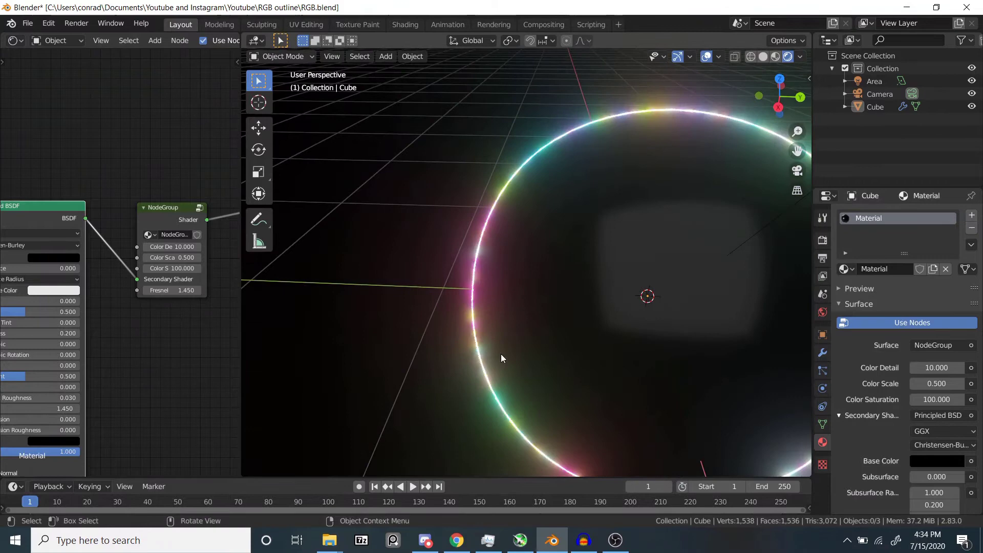
pyautogui.scroll(2, 95, 164)
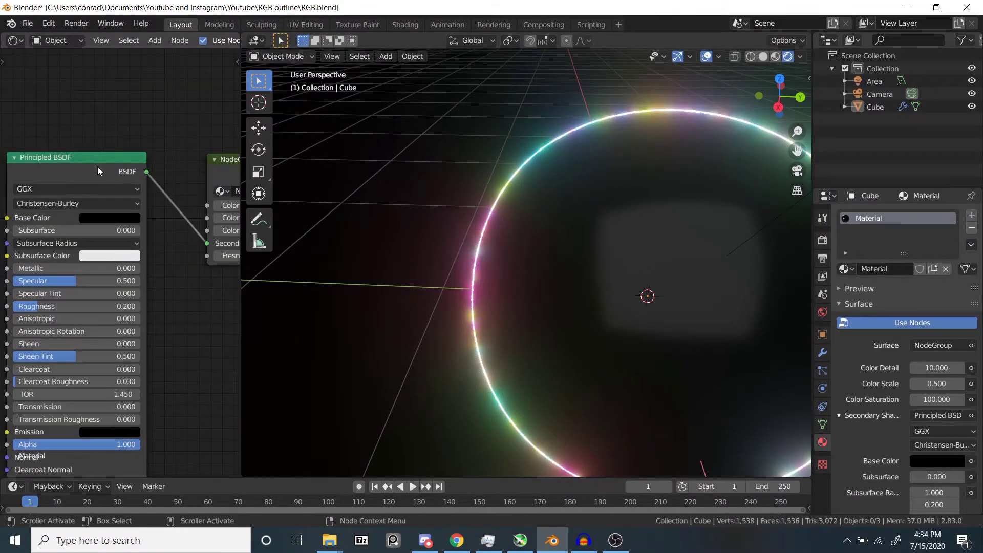
pyautogui.scroll(-3, 99, 170)
pyautogui.scroll(2, 94, 190)
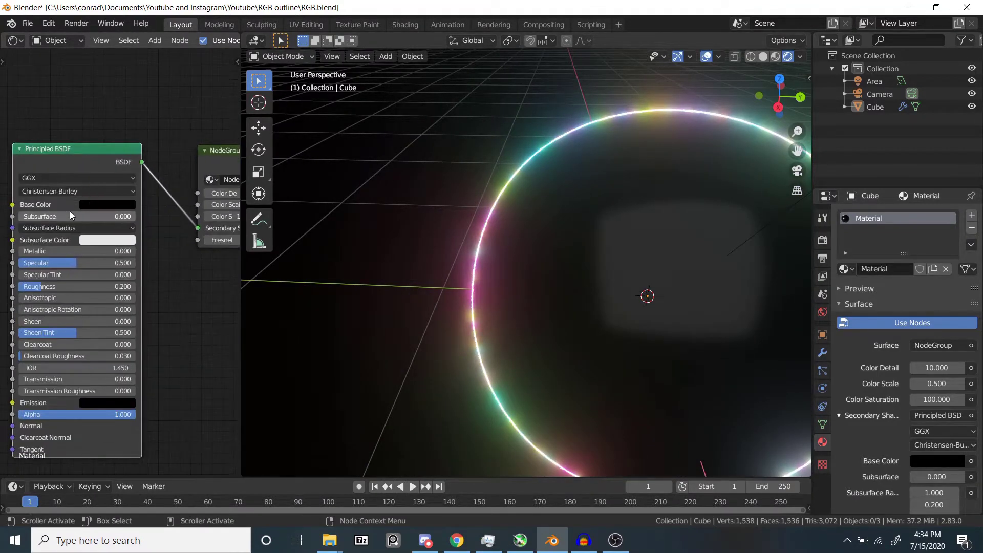
pyautogui.scroll(-3, 72, 215)
pyautogui.moveTo(553, 214); pyautogui.dragTo(527, 154, button='middle')
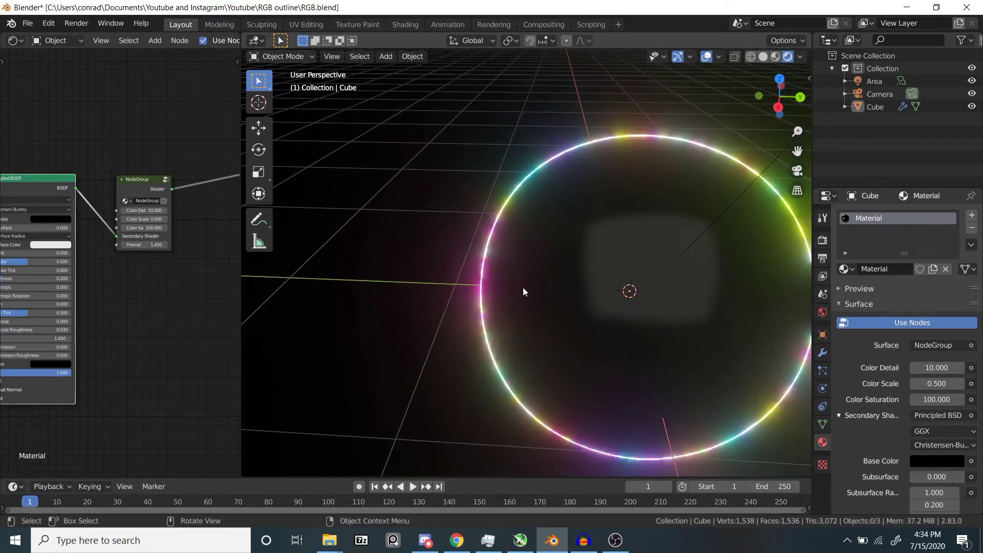
pyautogui.moveTo(524, 292); pyautogui.dragTo(507, 295, button='middle')
# Open the NodeGroup for editing and widen the Shader Editor area
pyautogui.press('Tab')
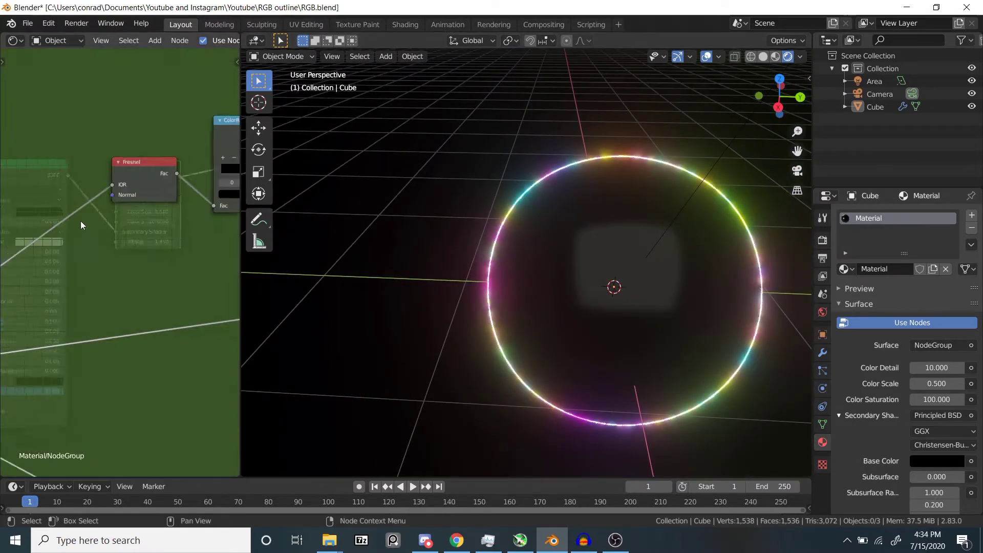
pyautogui.moveTo(143, 198); pyautogui.dragTo(153, 188, button='middle')
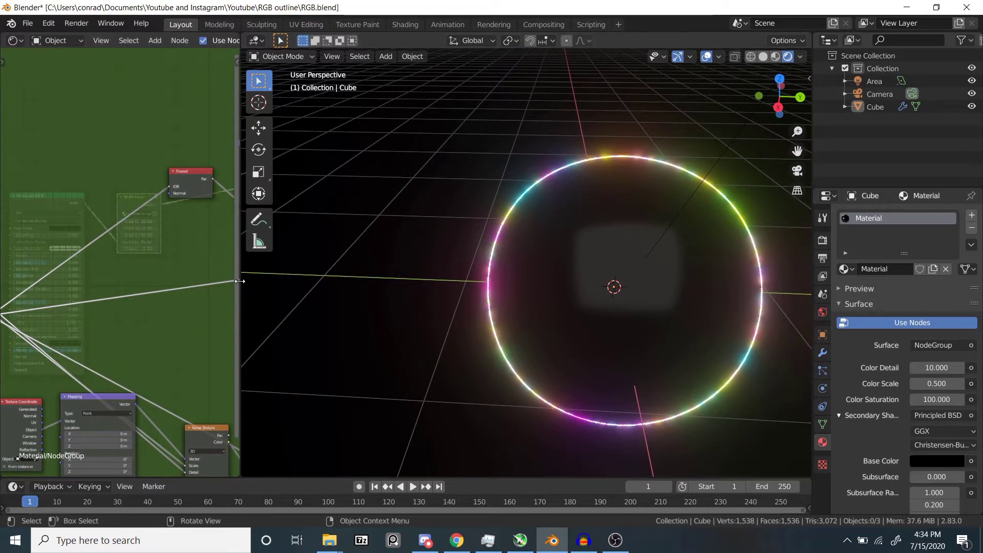
pyautogui.moveTo(240, 281); pyautogui.dragTo(520, 302)
# Examine the group's Noise Texture, Hue Saturation Value and Emission chain and its Fresnel, ColorRamp and Multiply nodes
pyautogui.moveTo(231, 358); pyautogui.dragTo(125, 336, button='middle')
pyautogui.scroll(1, 349, 251)
pyautogui.moveTo(349, 251); pyautogui.dragTo(381, 134, button='middle')
pyautogui.scroll(4, 431, 209)
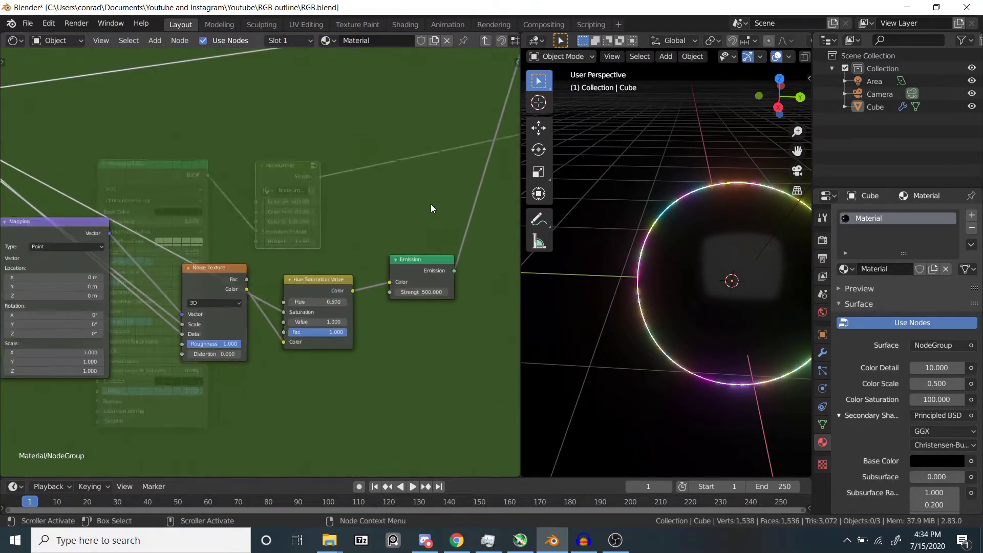
pyautogui.scroll(1, 431, 209)
pyautogui.moveTo(44, 267); pyautogui.dragTo(45, 433, button='middle')
pyautogui.moveTo(280, 90); pyautogui.dragTo(239, 285, button='middle')
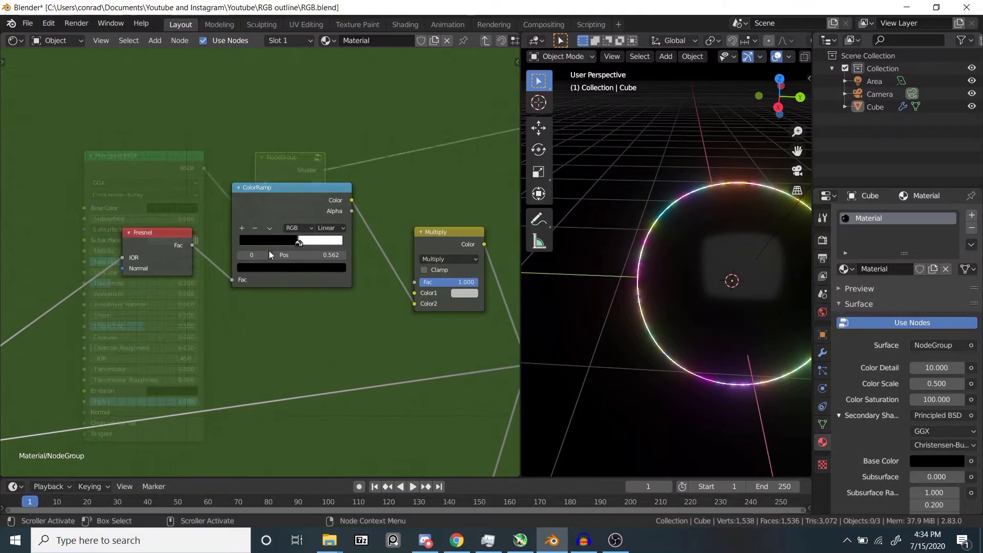
pyautogui.scroll(2, 223, 251)
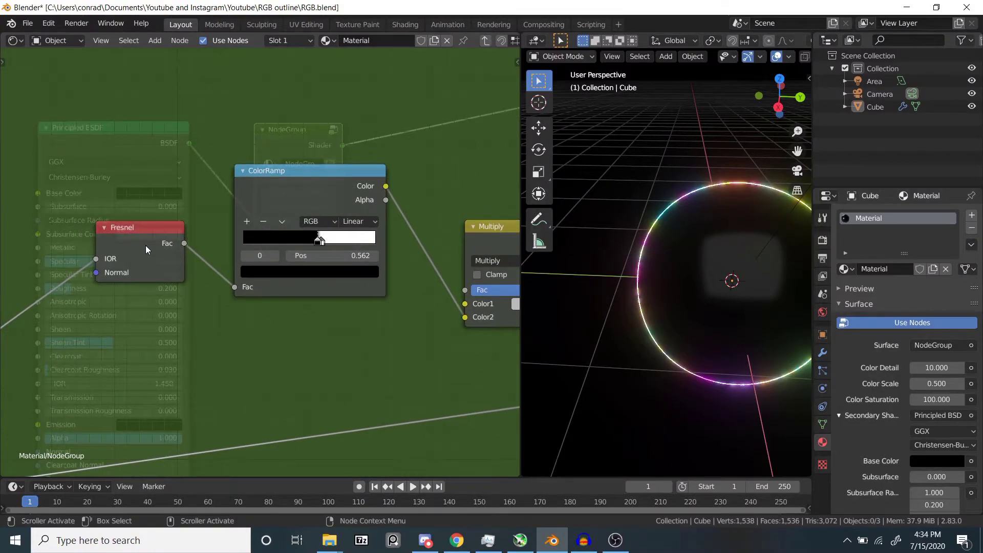
pyautogui.scroll(-3, 154, 233)
pyautogui.scroll(2, 272, 193)
pyautogui.moveTo(271, 193); pyautogui.dragTo(222, 201, button='middle')
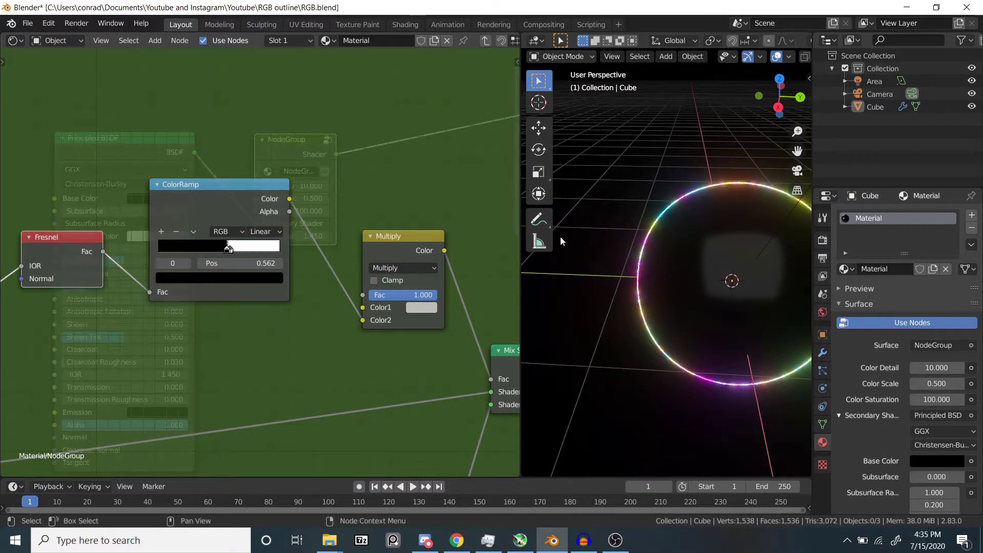
pyautogui.scroll(-1, 276, 222)
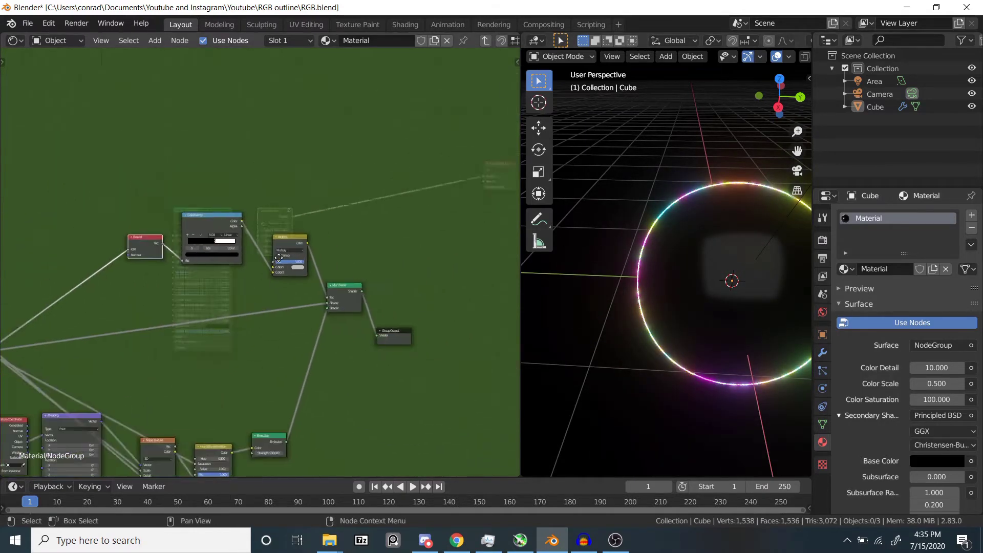
pyautogui.scroll(6, 138, 251)
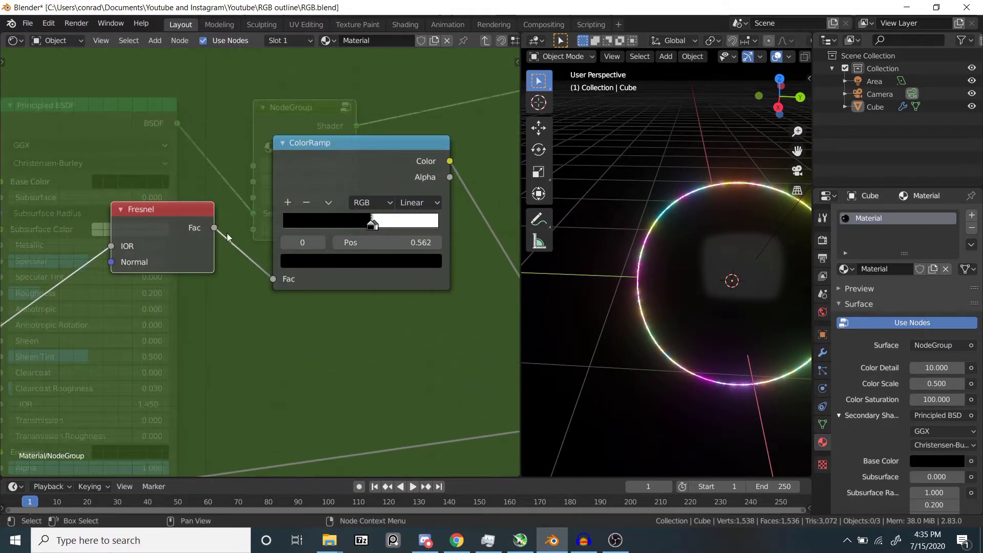
pyautogui.scroll(-3, 291, 198)
pyautogui.moveTo(290, 198); pyautogui.dragTo(229, 183, button='middle')
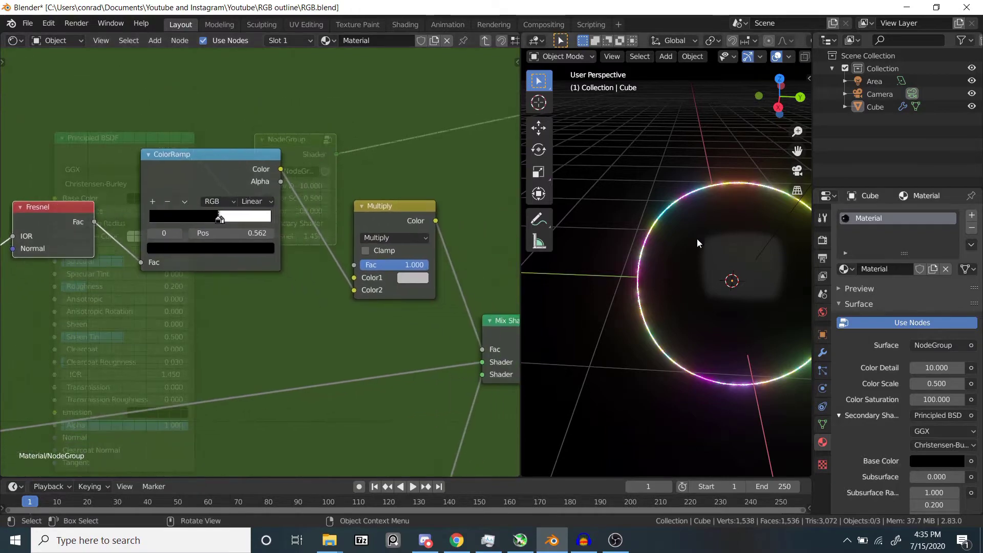
# Inspect the sphere's glowing edge and move the ColorRamp's black stop to position 0.558
pyautogui.moveTo(697, 239); pyautogui.dragTo(735, 236, button='middle')
pyautogui.scroll(5, 701, 232)
pyautogui.scroll(-5, 678, 270)
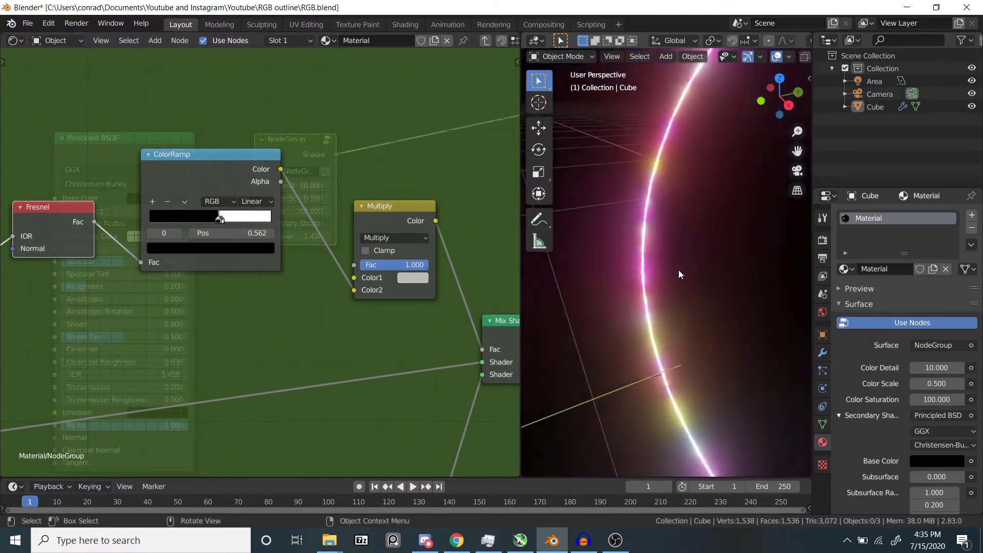
pyautogui.scroll(2, 259, 259)
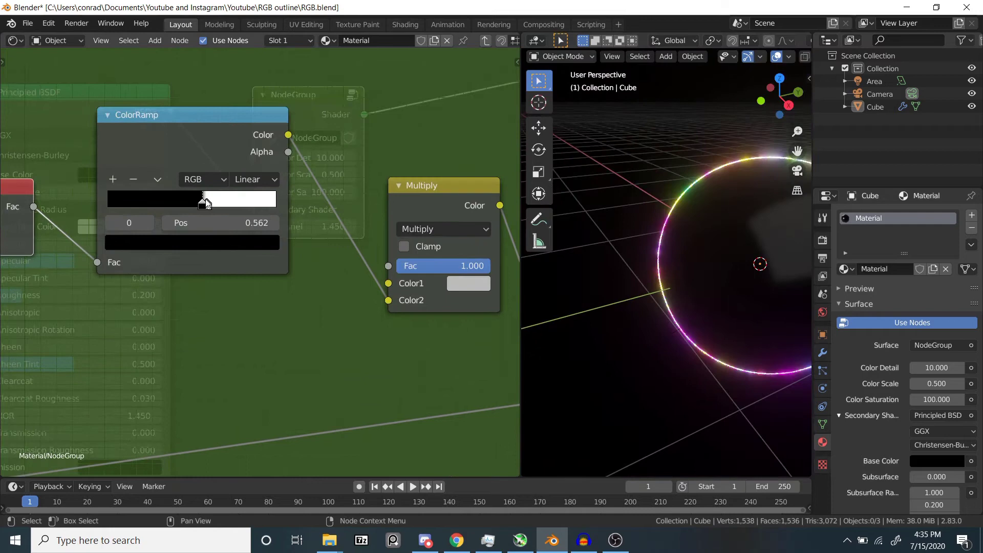
pyautogui.moveTo(205, 204); pyautogui.dragTo(196, 229)
pyautogui.scroll(-4, 259, 222)
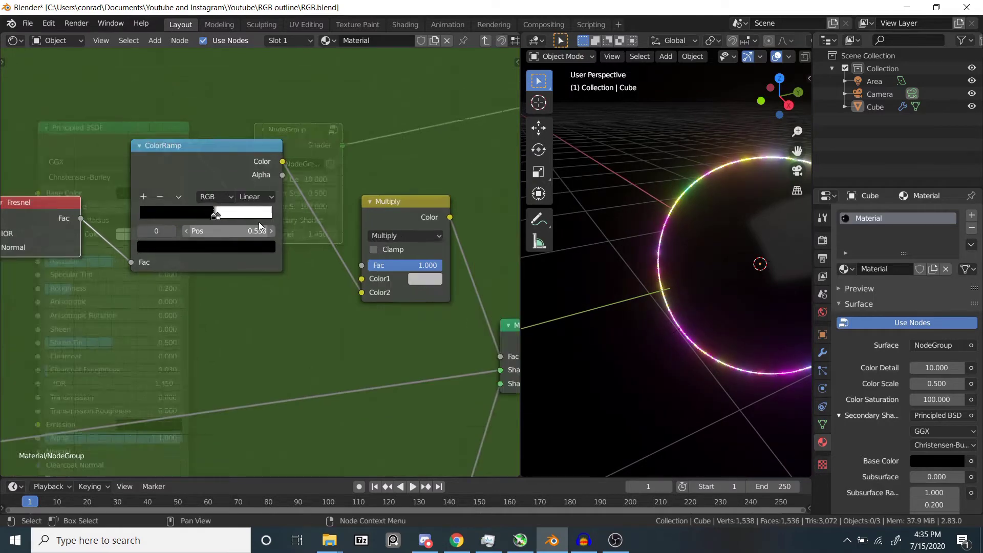
# Remove the Multiply node while keeping the ColorRamp linked to the Mix Shader factor, and check the sphere's outline
pyautogui.moveTo(298, 239); pyautogui.dragTo(141, 195, button='middle')
pyautogui.scroll(3, 255, 141)
pyautogui.moveTo(255, 142); pyautogui.dragTo(256, 152, button='middle')
pyautogui.click(257, 154)
pyautogui.scroll(-4, 243, 197)
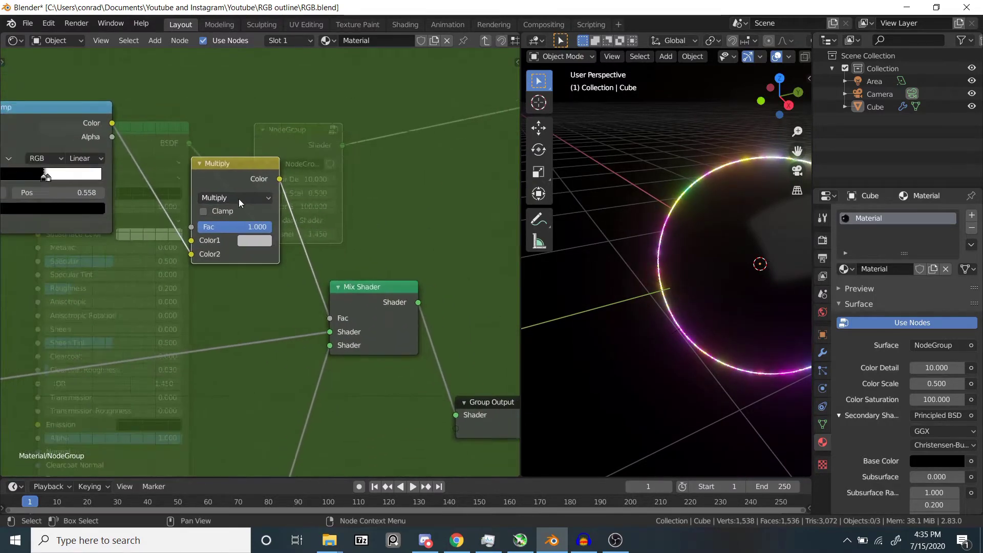
pyautogui.moveTo(246, 201); pyautogui.dragTo(360, 186, button='middle')
pyautogui.scroll(-1, 361, 186)
pyautogui.hotkey('ctrl', 'x')
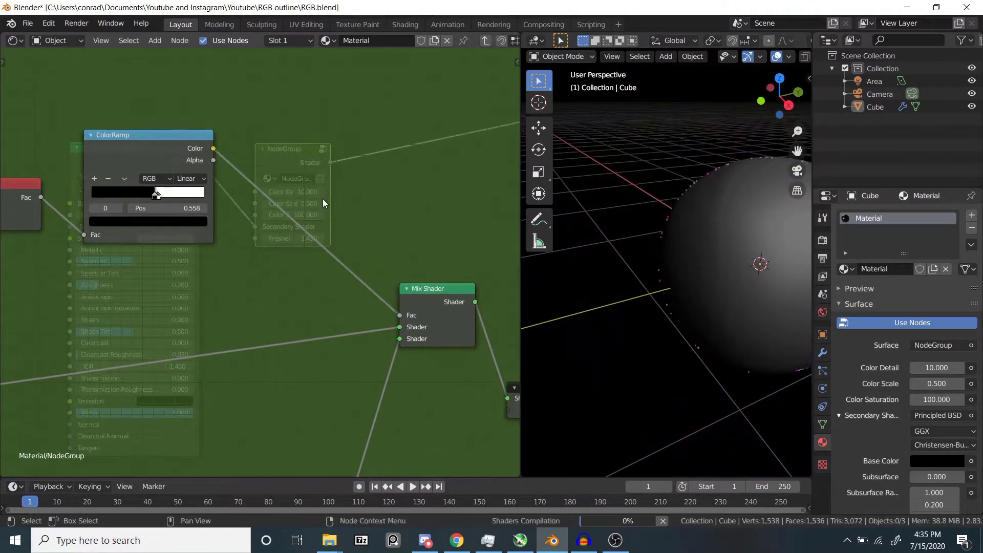
pyautogui.scroll(-1, 331, 210)
pyautogui.scroll(2, 299, 209)
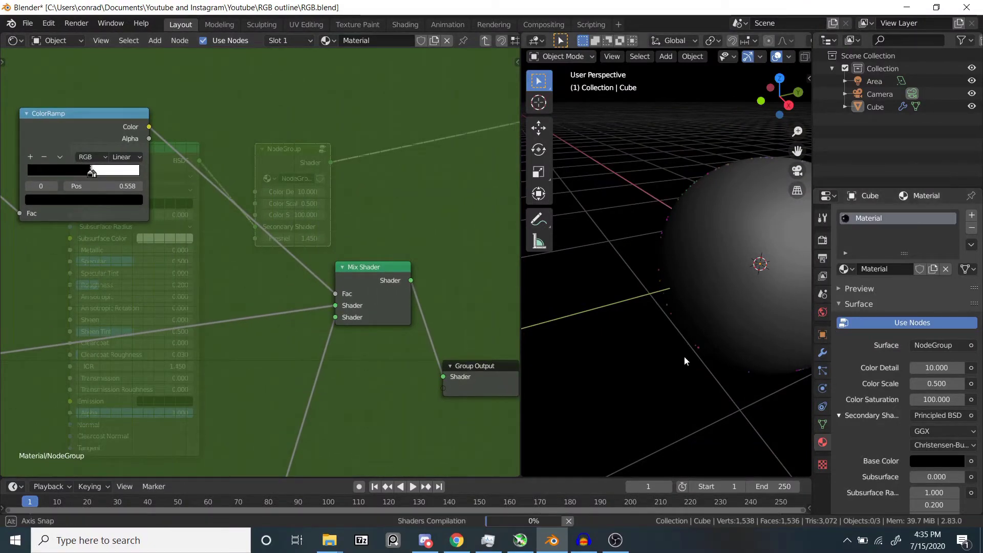
pyautogui.moveTo(707, 347); pyautogui.dragTo(599, 315, button='middle')
pyautogui.scroll(-3, 645, 297)
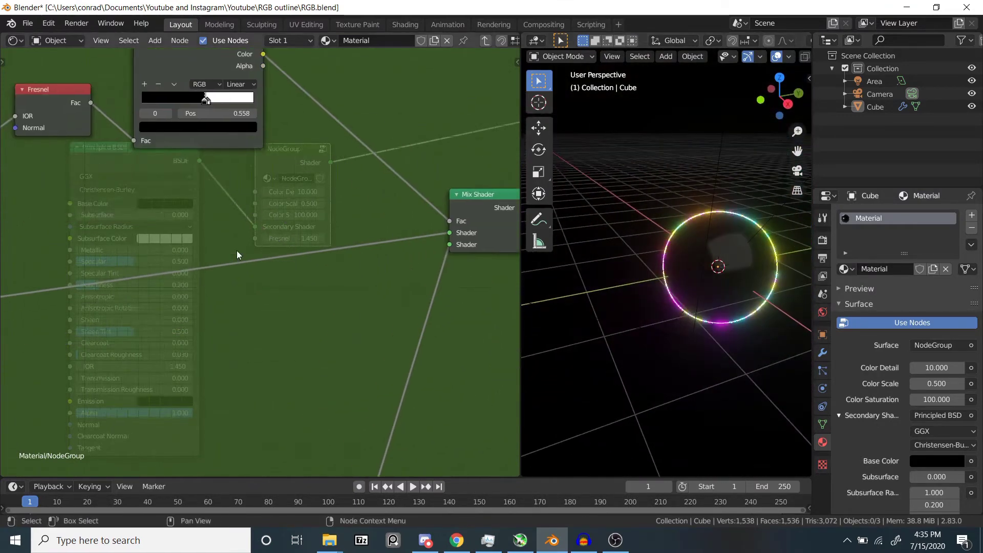
# Review the Group Input node's connections and leave the node group
pyautogui.scroll(-2, 237, 254)
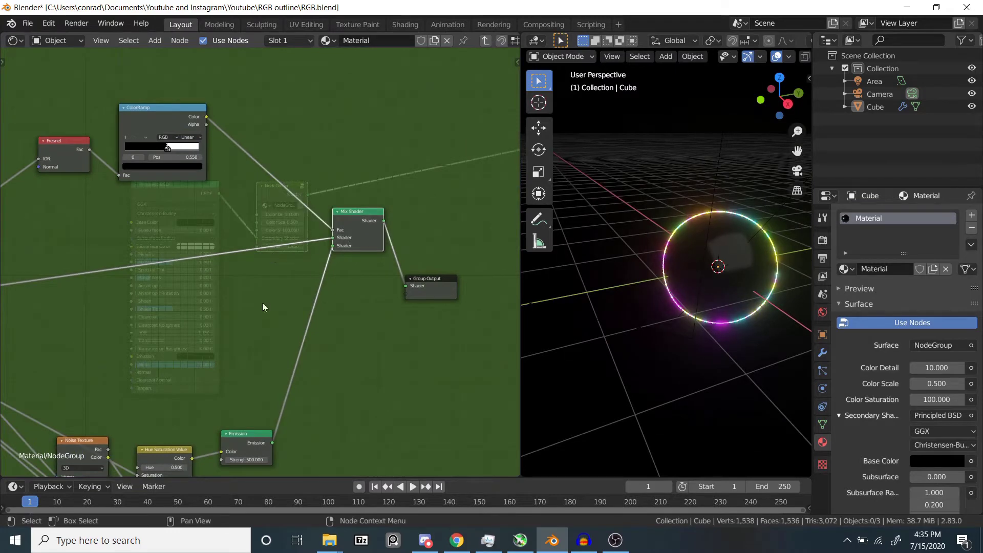
pyautogui.moveTo(104, 349); pyautogui.dragTo(423, 300, button='middle')
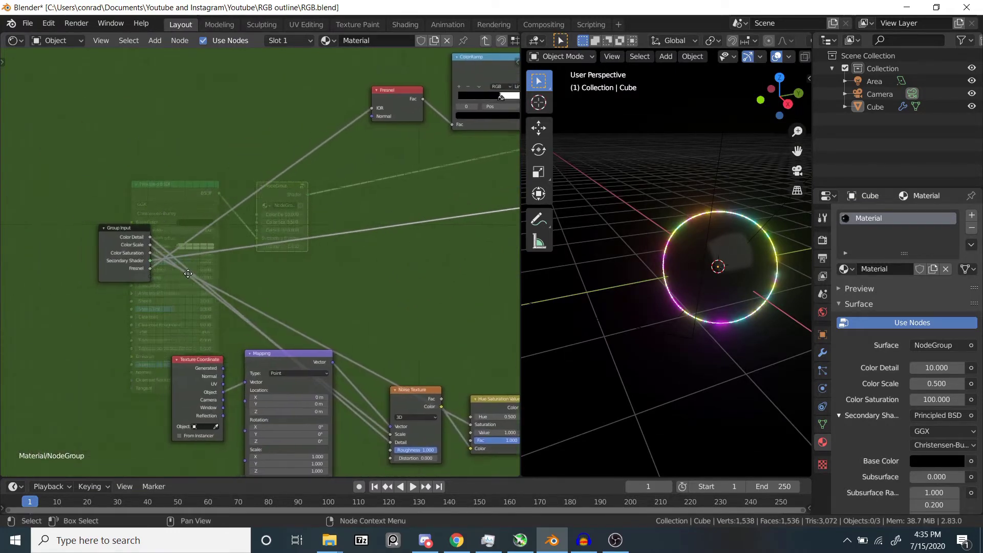
pyautogui.press('Tab')
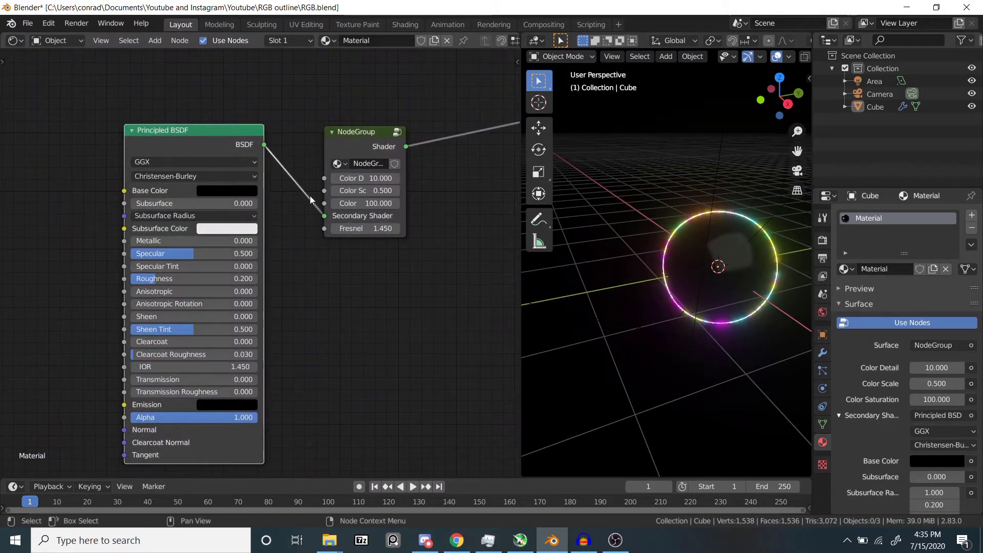
# Reopen the NodeGroup and view its ColorRamp, Mix Shader and Group Output nodes
pyautogui.click(376, 156)
pyautogui.press('Tab')
pyautogui.scroll(-4, 395, 246)
pyautogui.moveTo(395, 246); pyautogui.dragTo(286, 336, button='middle')
pyautogui.scroll(-1, 368, 242)
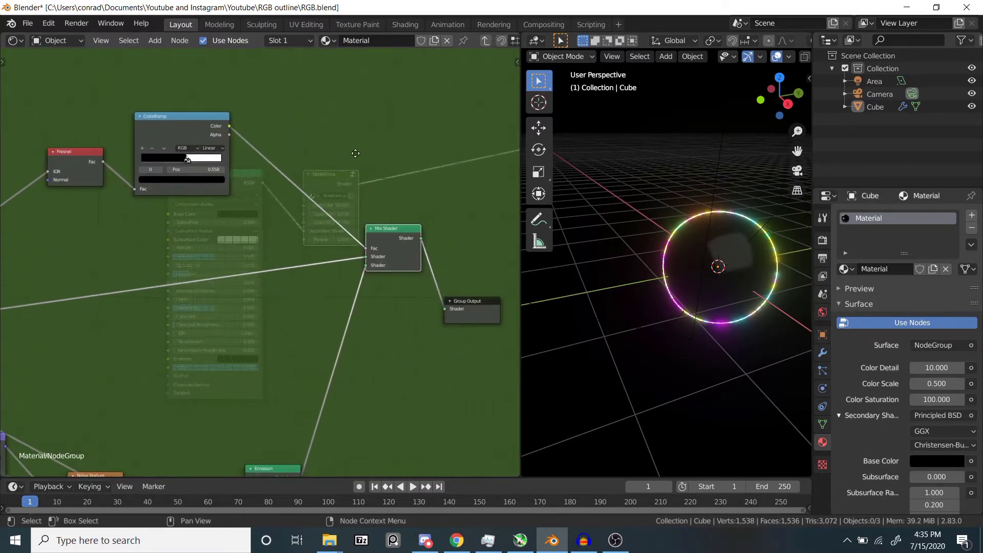
# Examine the Emission, Hue Saturation Value, Noise Texture and Mapping nodes inside the node group
pyautogui.scroll(2, 405, 229)
pyautogui.moveTo(368, 215); pyautogui.dragTo(431, 59, button='middle')
pyautogui.moveTo(264, 294); pyautogui.dragTo(267, 280, button='middle')
pyautogui.scroll(3, 267, 280)
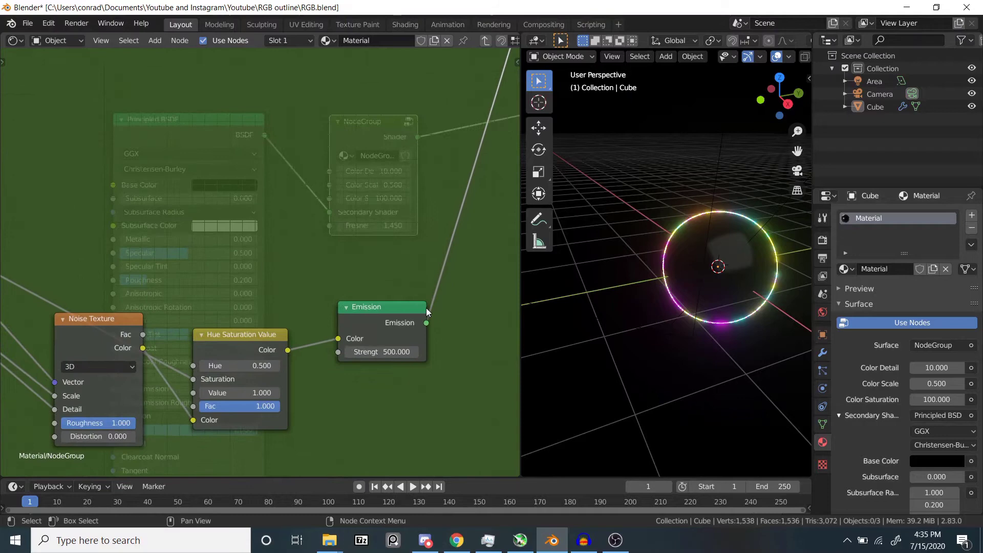
pyautogui.moveTo(162, 306); pyautogui.dragTo(274, 232, button='middle')
pyautogui.scroll(5, 277, 232)
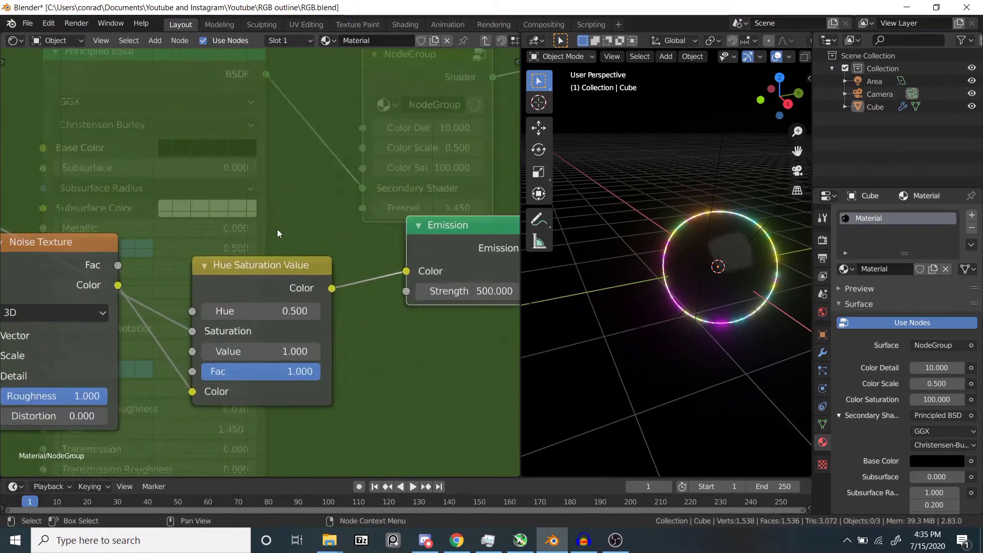
pyautogui.scroll(-6, 257, 269)
pyautogui.moveTo(222, 273); pyautogui.dragTo(352, 282, button='middle')
pyautogui.scroll(-5, 287, 258)
pyautogui.moveTo(355, 226); pyautogui.dragTo(268, 237, button='middle')
pyautogui.scroll(1, 268, 239)
# Inspect the sphere's coloured outline up close and review the Noise Texture's links into the Hue Saturation Value node
pyautogui.scroll(4, 636, 246)
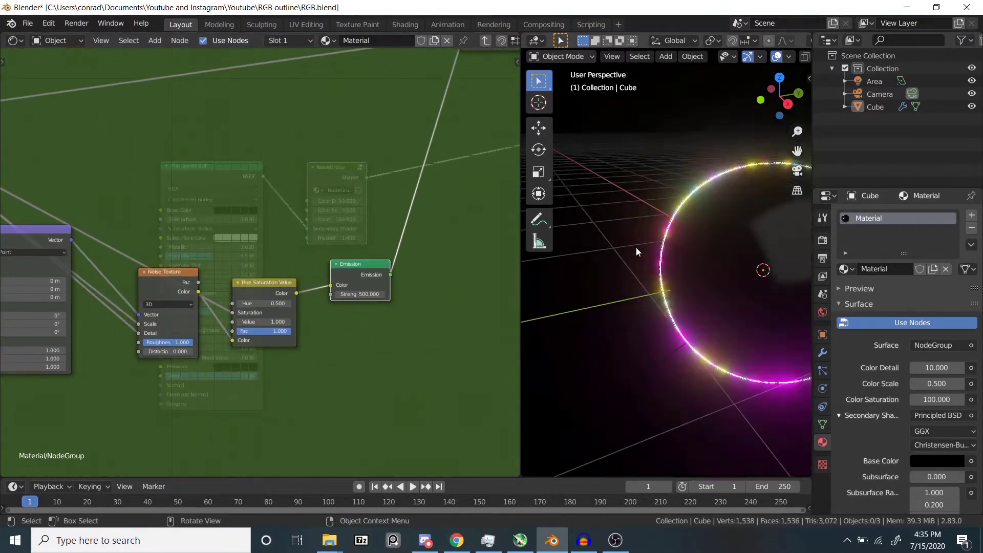
pyautogui.moveTo(574, 281); pyautogui.dragTo(600, 269, button='middle')
pyautogui.scroll(4, 604, 269)
pyautogui.scroll(-6, 668, 311)
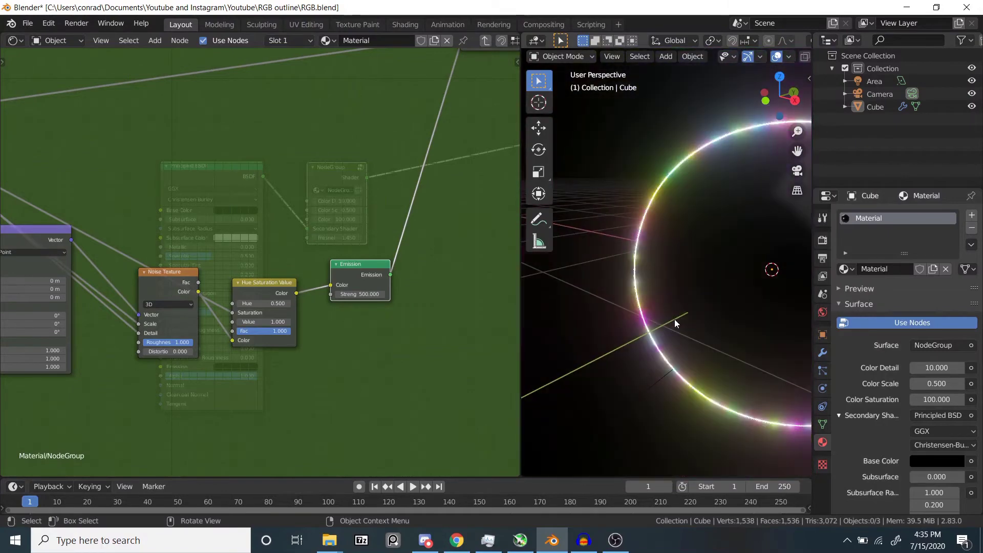
pyautogui.moveTo(230, 329); pyautogui.dragTo(317, 280, button='middle')
pyautogui.scroll(3, 317, 280)
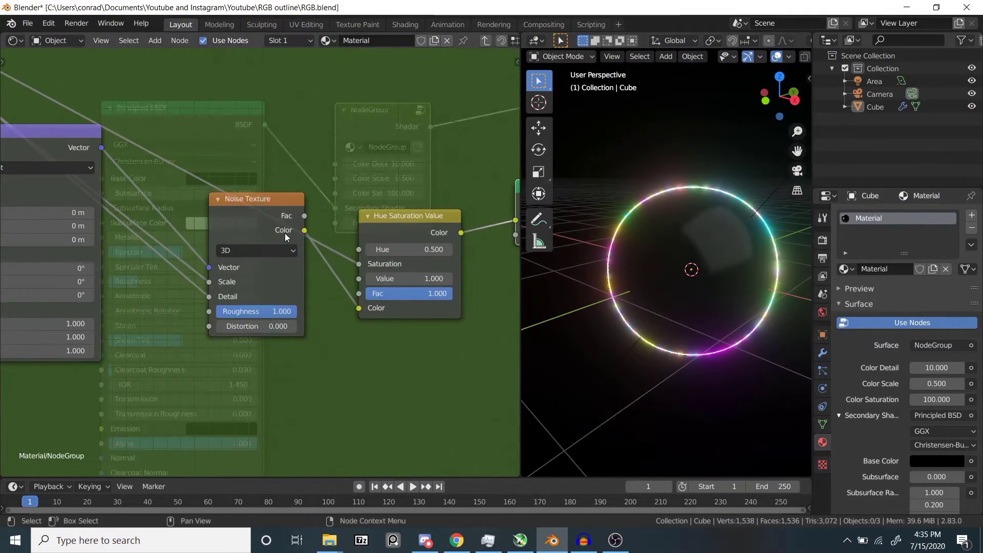
pyautogui.moveTo(309, 207); pyautogui.dragTo(347, 244, button='middle')
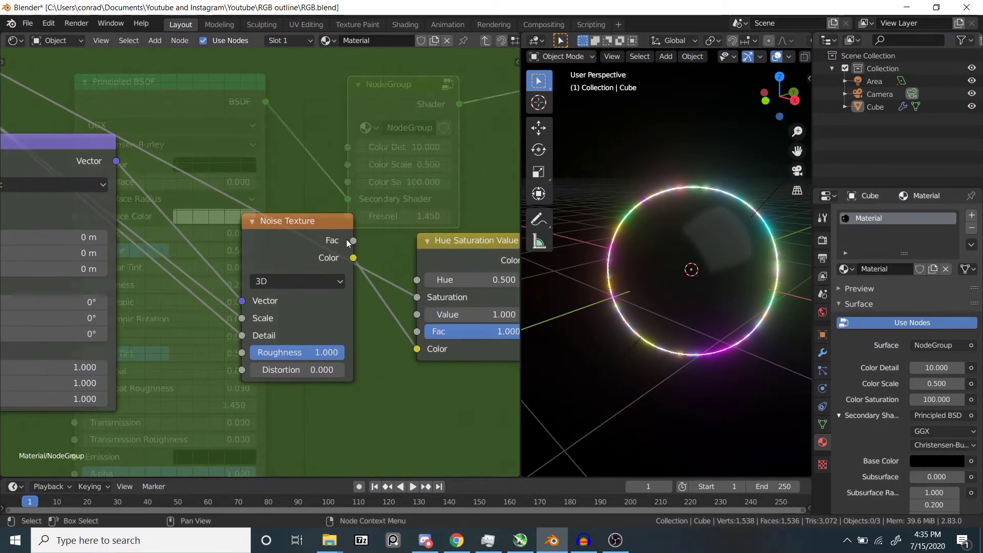
pyautogui.scroll(-2, 317, 323)
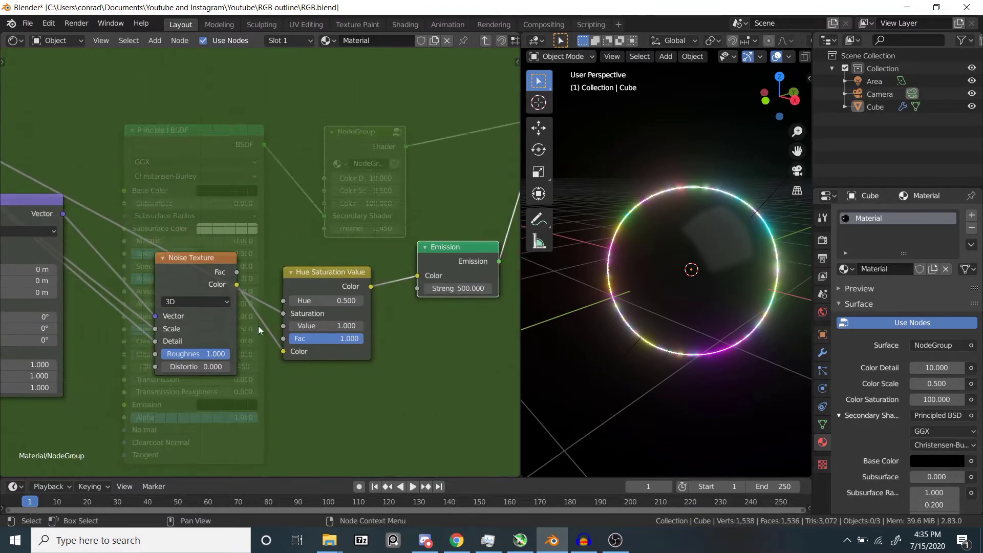
pyautogui.scroll(-1, 184, 273)
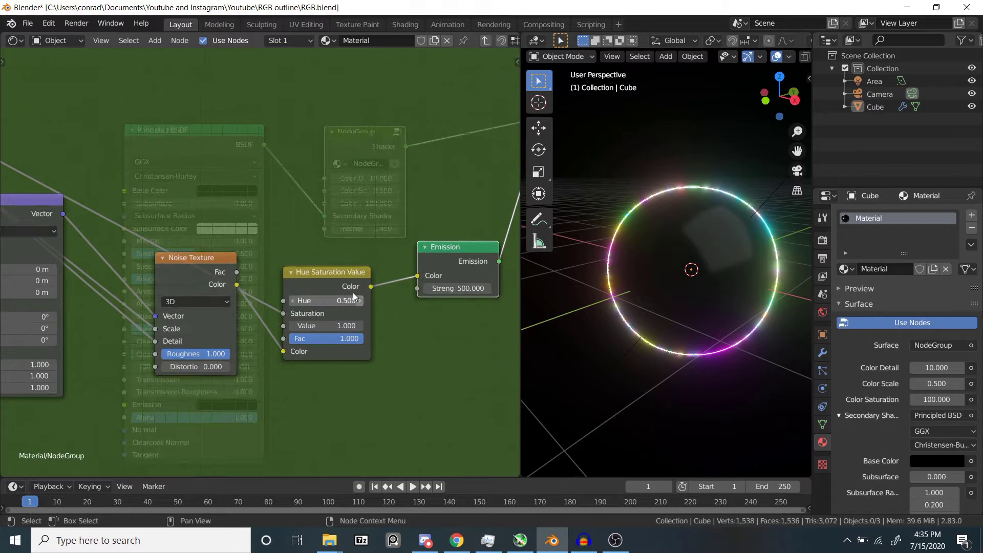
# Leave the node group, set its Color Saturation to 1.000 and inspect the sphere's outline up close
pyautogui.press('Tab')
pyautogui.scroll(3, 325, 211)
pyautogui.moveTo(324, 211); pyautogui.dragTo(310, 227, button='middle')
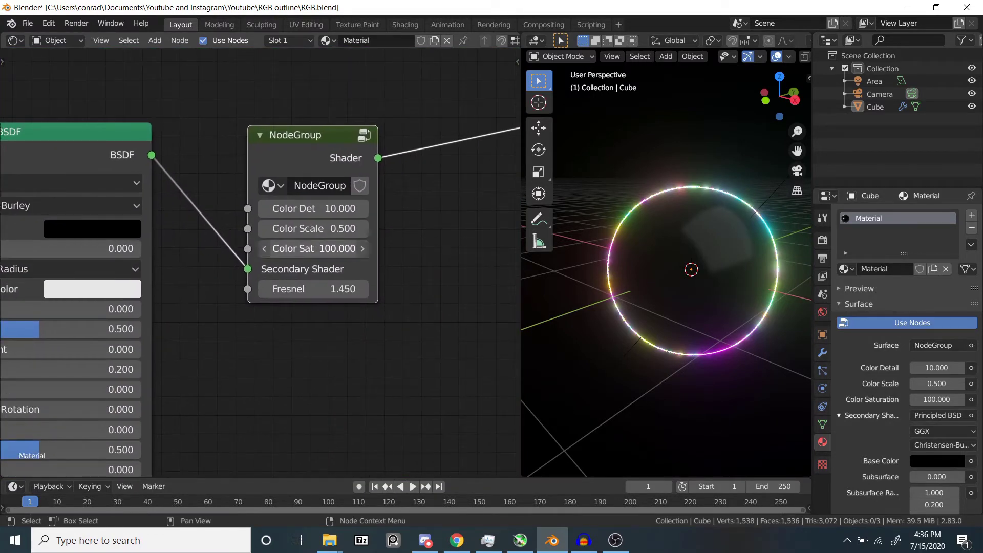
pyautogui.moveTo(614, 219); pyautogui.dragTo(681, 212, button='middle')
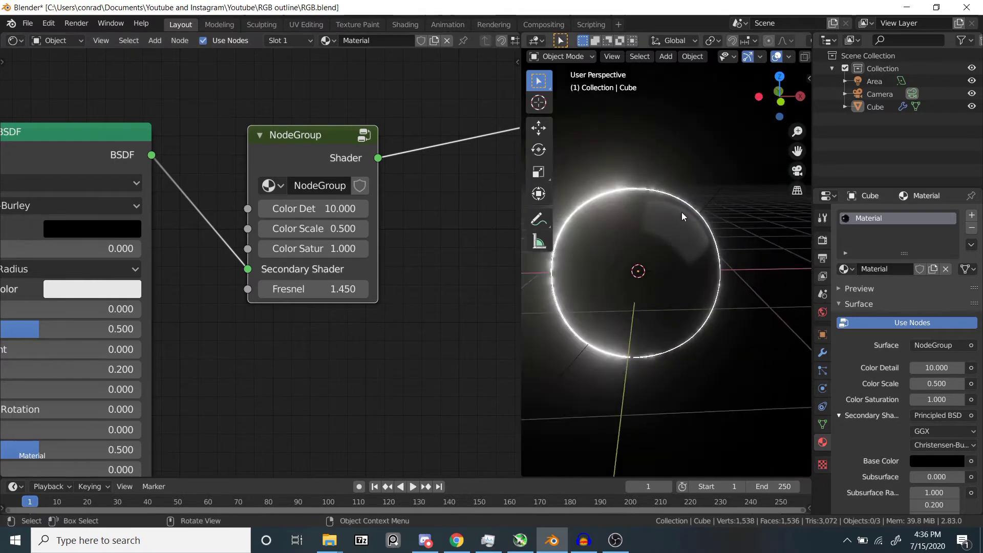
pyautogui.scroll(6, 682, 211)
pyautogui.keyDown('shift'); pyautogui.moveTo(737, 235); pyautogui.dragTo(591, 287, button='middle'); pyautogui.keyUp('shift')
pyautogui.scroll(2, 647, 274)
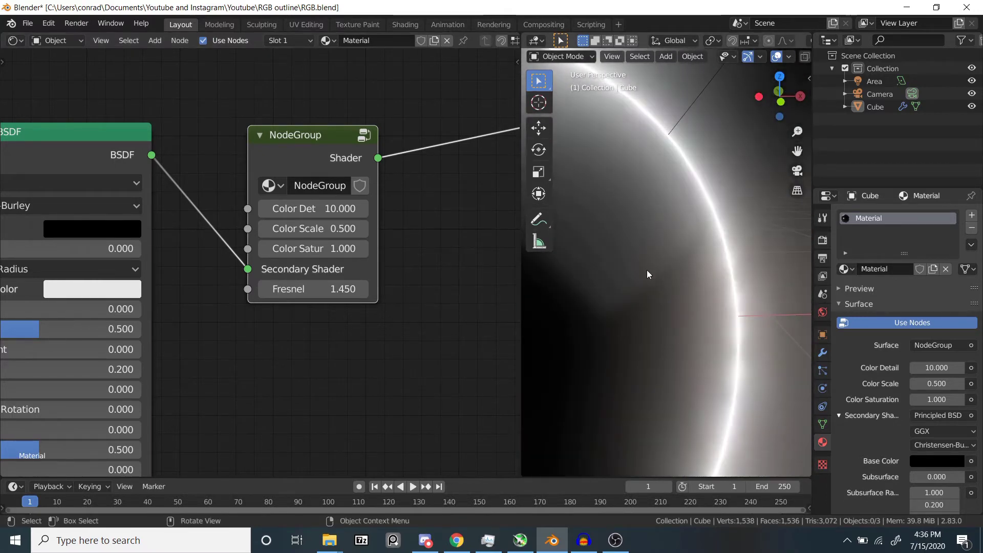
# Try a Color Saturation of 10.000 on the NodeGroup, check the sphere's outline and restore the value to 100.000
pyautogui.press('Return')
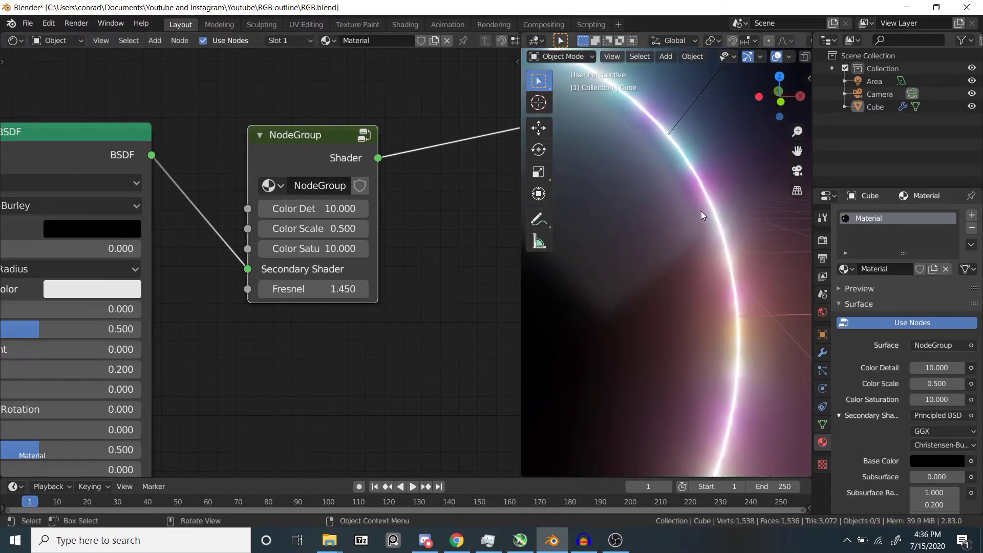
pyautogui.scroll(-6, 703, 241)
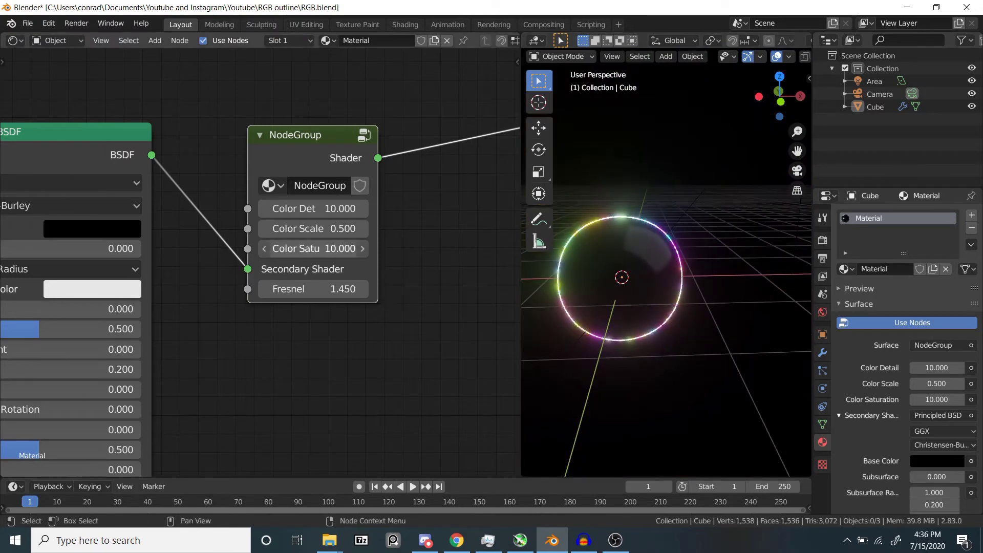
pyautogui.moveTo(779, 223); pyautogui.dragTo(622, 248, button='middle')
pyautogui.scroll(3, 605, 248)
pyautogui.scroll(-6, 348, 258)
# Reopen the node group, adjust the Emission node's Strength and return to the main material nodes
pyautogui.press('Tab')
pyautogui.scroll(-5, 326, 269)
pyautogui.scroll(-1, 327, 279)
pyautogui.moveTo(373, 223); pyautogui.dragTo(328, 243, button='middle')
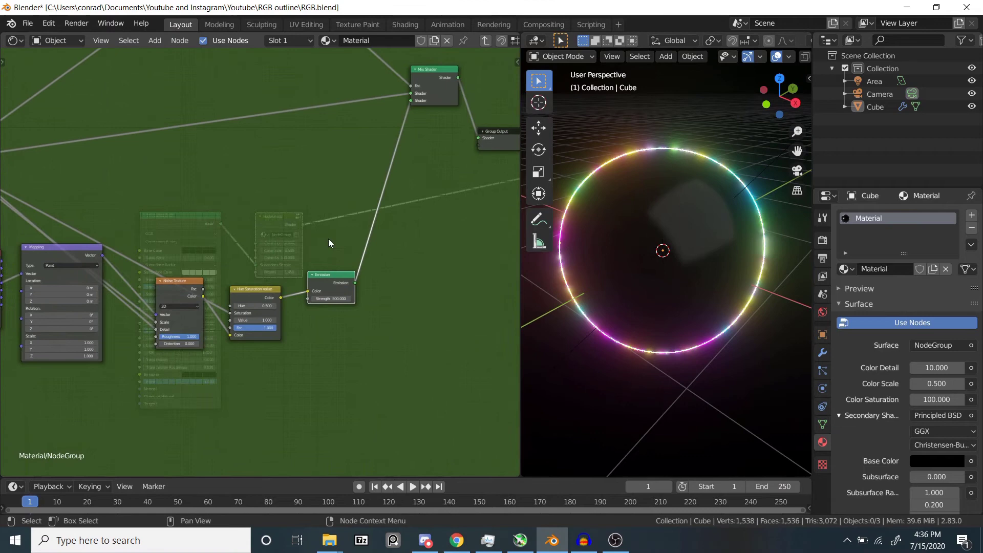
pyautogui.scroll(4, 281, 246)
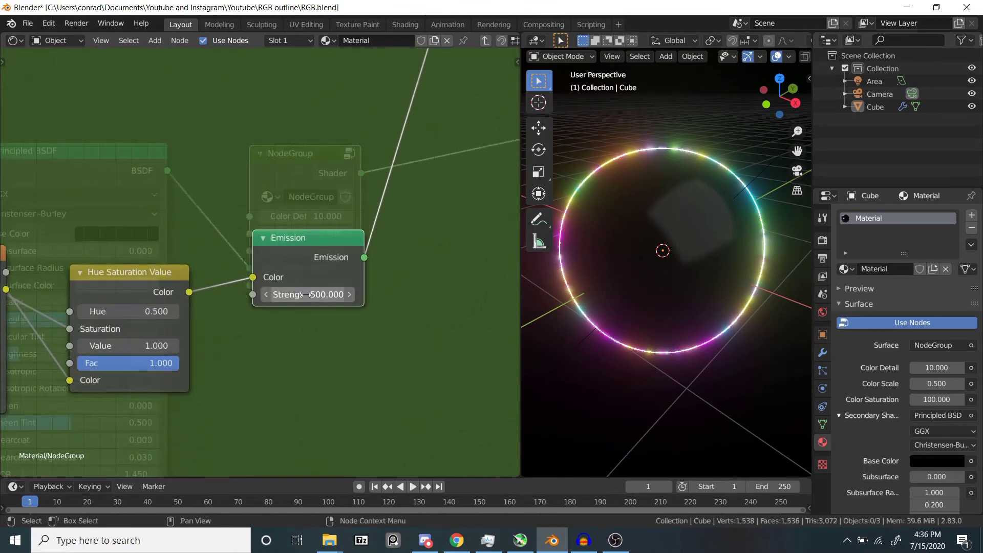
pyautogui.moveTo(306, 295); pyautogui.dragTo(348, 295)
pyautogui.press('Tab')
# Examine the sphere's rainbow outline from several angles with the Principled BSDF and NodeGroup nodes in view
pyautogui.moveTo(236, 296); pyautogui.dragTo(287, 242, button='middle')
pyautogui.scroll(4, 243, 238)
pyautogui.scroll(-1, 256, 259)
pyautogui.moveTo(717, 307); pyautogui.dragTo(597, 297, button='middle')
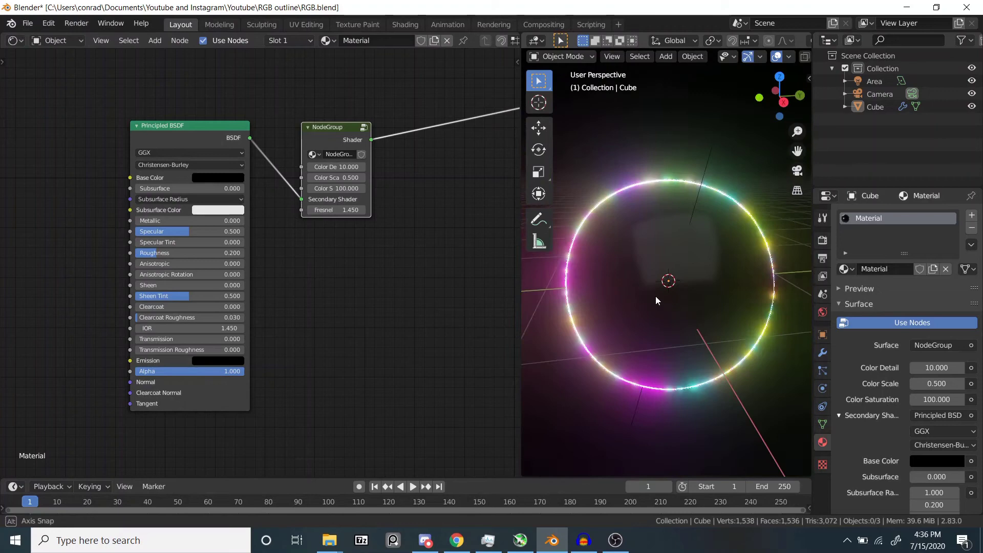
pyautogui.moveTo(687, 289); pyautogui.dragTo(697, 252, button='middle')
pyautogui.moveTo(692, 208); pyautogui.dragTo(598, 299, button='middle')
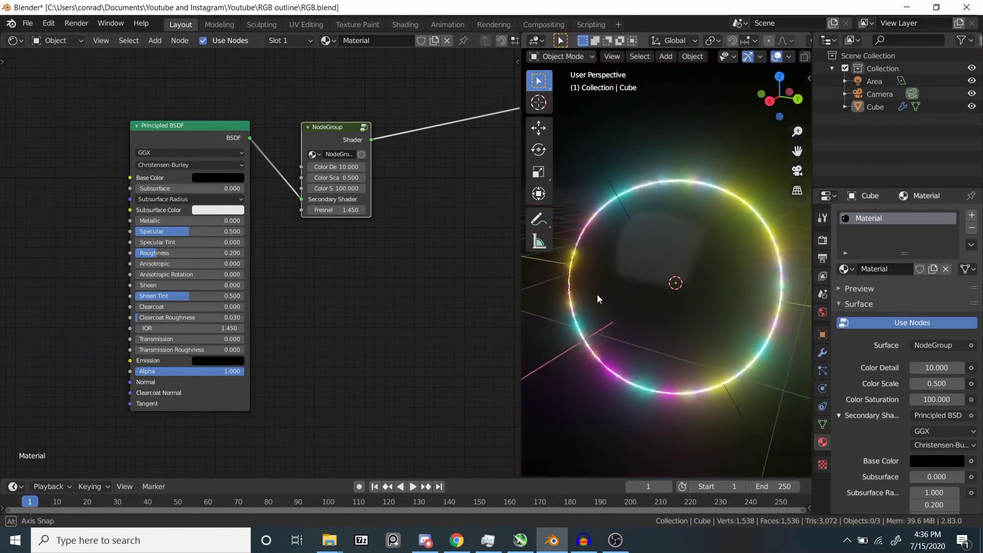
pyautogui.moveTo(752, 309); pyautogui.dragTo(676, 295, button='middle')
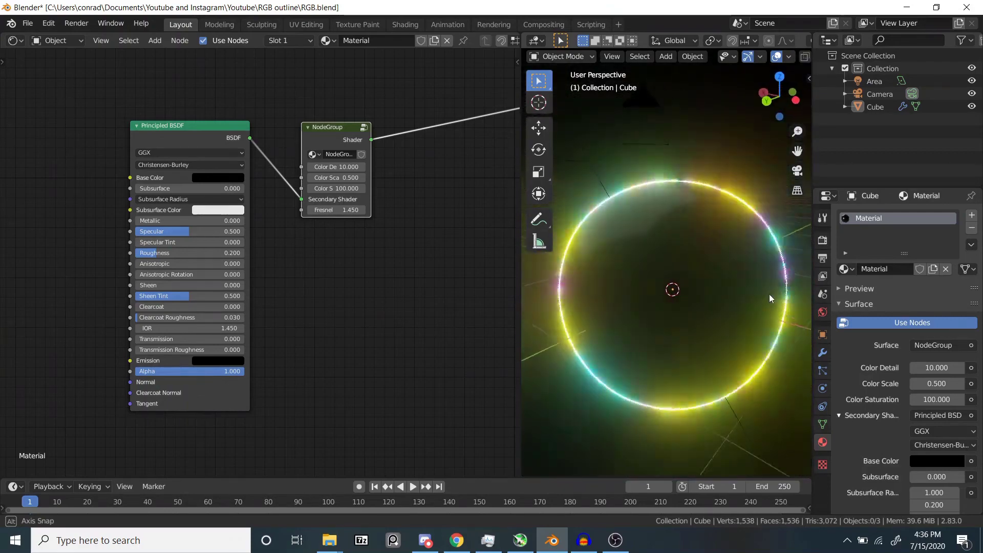
pyautogui.moveTo(769, 294); pyautogui.dragTo(623, 270, button='middle')
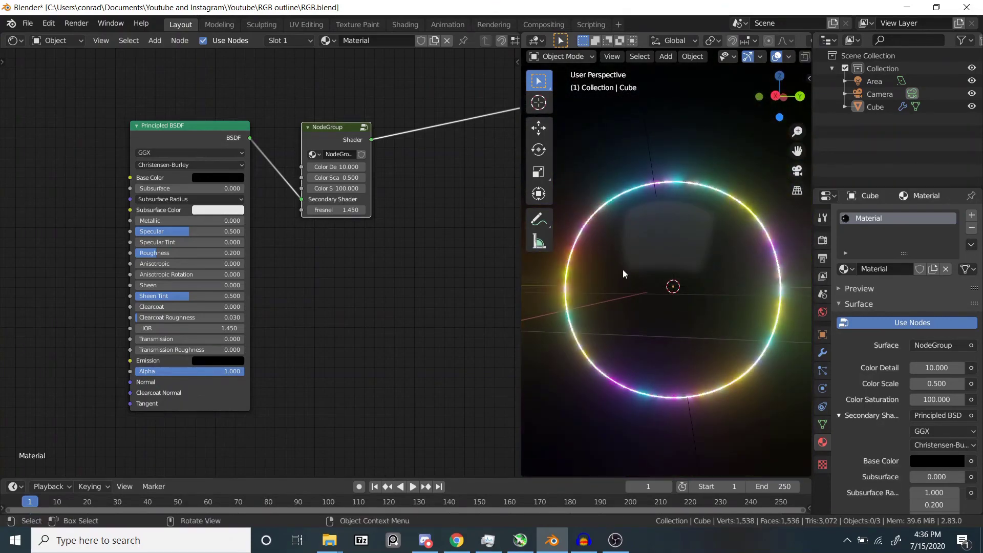